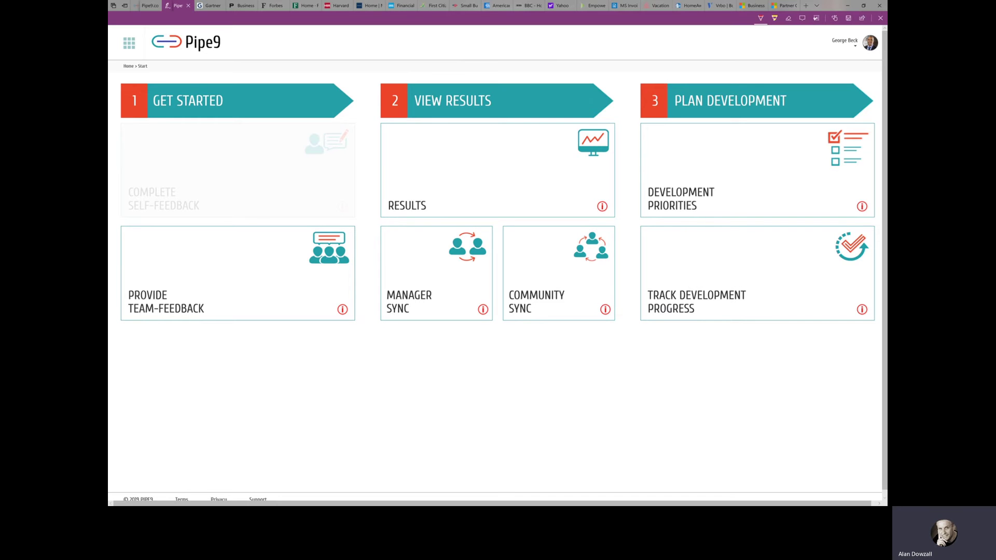
- Circle the Manager Sync tile in ink and draw a downward V-shaped mark below the Provide Team-Feedback tile
{"action": "mouse_move", "coordinate": [395, 210]}
{"action": "left_mouse_down"}
{"action": "mouse_move", "coordinate": [487, 303]}
{"action": "mouse_move", "coordinate": [430, 200]}
{"action": "left_mouse_up"}
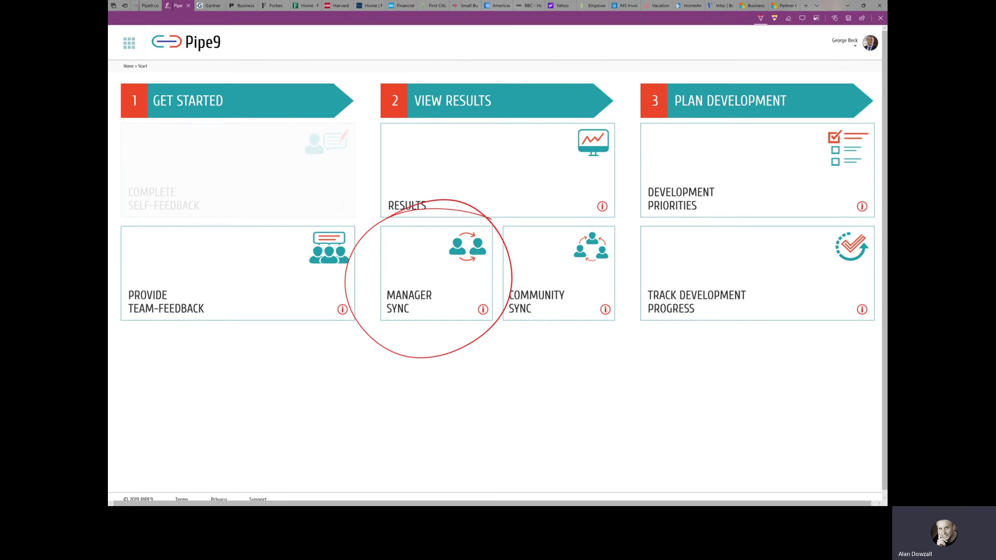
{"action": "left_click_drag", "start_coordinate": [280, 331], "coordinate": [351, 359]}
- Handwrite "Mgr + Self" in the blank area below the tiles, circling each word and joining them with a line
{"action": "mouse_move", "coordinate": [222, 425]}
{"action": "left_mouse_down"}
{"action": "mouse_move", "coordinate": [233, 429]}
{"action": "mouse_move", "coordinate": [224, 447]}
{"action": "mouse_move", "coordinate": [257, 415]}
{"action": "mouse_move", "coordinate": [213, 434]}
{"action": "left_mouse_up"}
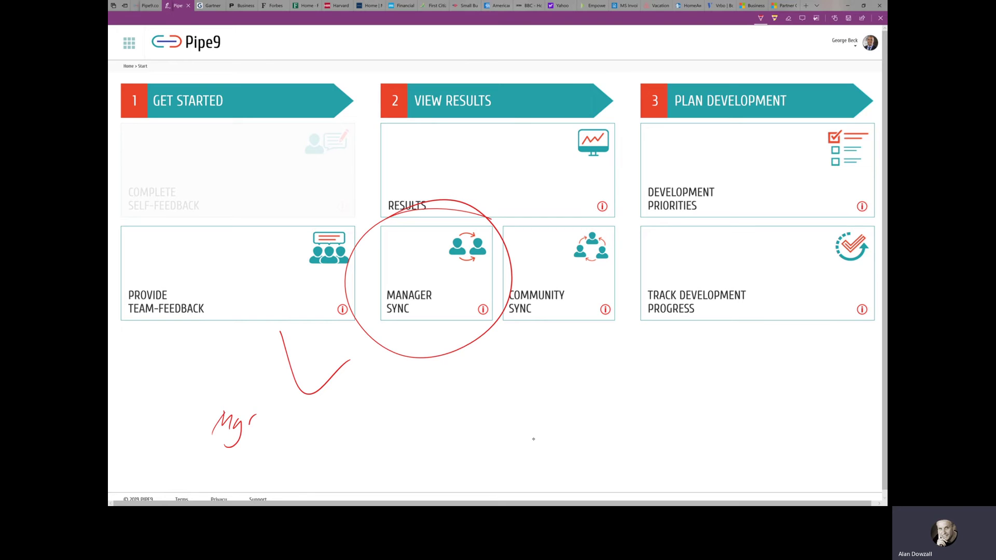
{"action": "left_click_drag", "start_coordinate": [304, 421], "coordinate": [311, 419]}
{"action": "left_click_drag", "start_coordinate": [308, 414], "coordinate": [309, 428]}
{"action": "mouse_move", "coordinate": [354, 405]}
{"action": "left_mouse_down"}
{"action": "mouse_move", "coordinate": [338, 425]}
{"action": "mouse_move", "coordinate": [386, 425]}
{"action": "mouse_move", "coordinate": [420, 401]}
{"action": "left_mouse_up"}
{"action": "left_click_drag", "start_coordinate": [380, 417], "coordinate": [400, 414]}
{"action": "mouse_move", "coordinate": [262, 390]}
{"action": "left_mouse_down"}
{"action": "mouse_move", "coordinate": [262, 469]}
{"action": "mouse_move", "coordinate": [260, 388]}
{"action": "left_mouse_up"}
{"action": "mouse_move", "coordinate": [315, 413]}
{"action": "left_mouse_down"}
{"action": "mouse_move", "coordinate": [310, 421]}
{"action": "mouse_move", "coordinate": [417, 400]}
{"action": "left_mouse_up"}
{"action": "left_click_drag", "start_coordinate": [267, 438], "coordinate": [332, 433]}
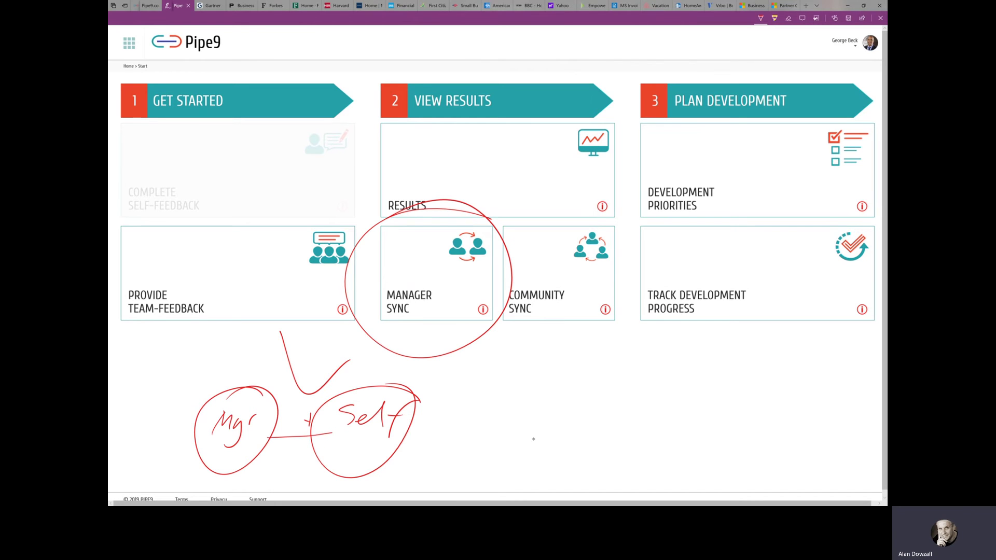
{"action": "left_click_drag", "start_coordinate": [369, 382], "coordinate": [409, 335]}
{"action": "mouse_move", "coordinate": [296, 381]}
{"action": "left_mouse_down"}
{"action": "mouse_move", "coordinate": [252, 416]}
{"action": "mouse_move", "coordinate": [313, 435]}
{"action": "left_mouse_up"}
{"action": "mouse_move", "coordinate": [223, 423]}
{"action": "left_mouse_down"}
{"action": "mouse_move", "coordinate": [402, 417]}
{"action": "mouse_move", "coordinate": [417, 358]}
{"action": "mouse_move", "coordinate": [384, 355]}
{"action": "left_mouse_up"}
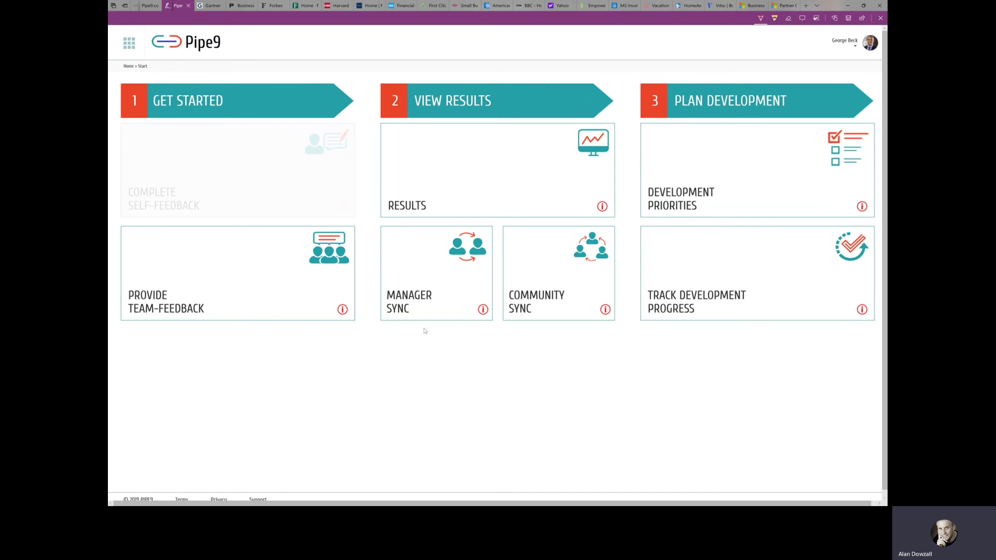
- Close the web note, open Manager Sync, and activate the Partner Development Manager profile
{"action": "left_click", "coordinate": [880, 18]}
{"action": "left_click", "coordinate": [507, 263]}
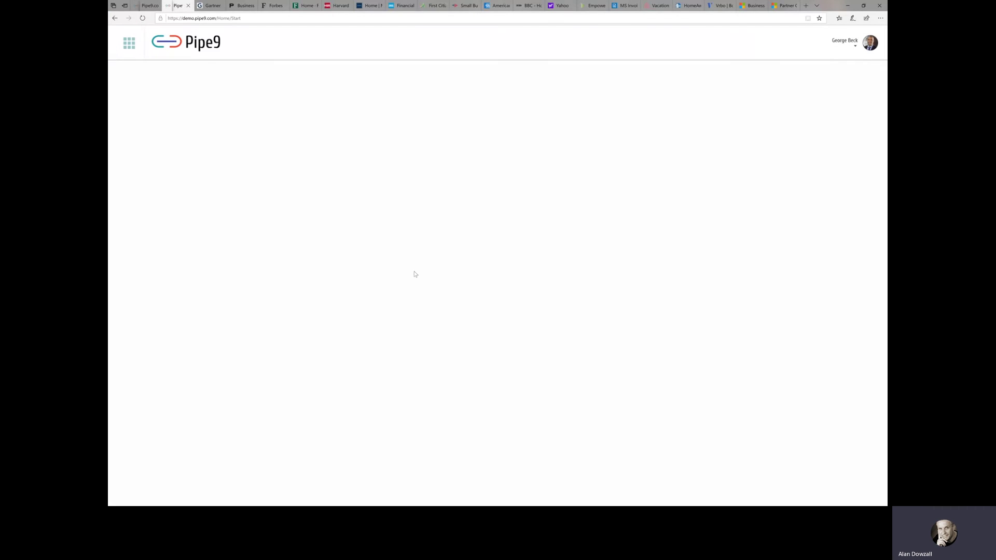
{"action": "left_click", "coordinate": [408, 297]}
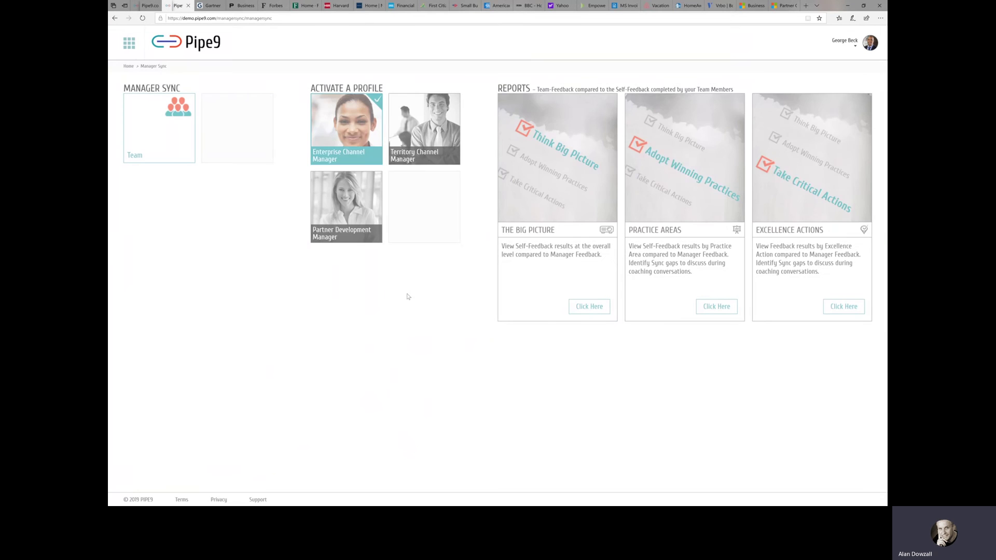
{"action": "left_click", "coordinate": [350, 217]}
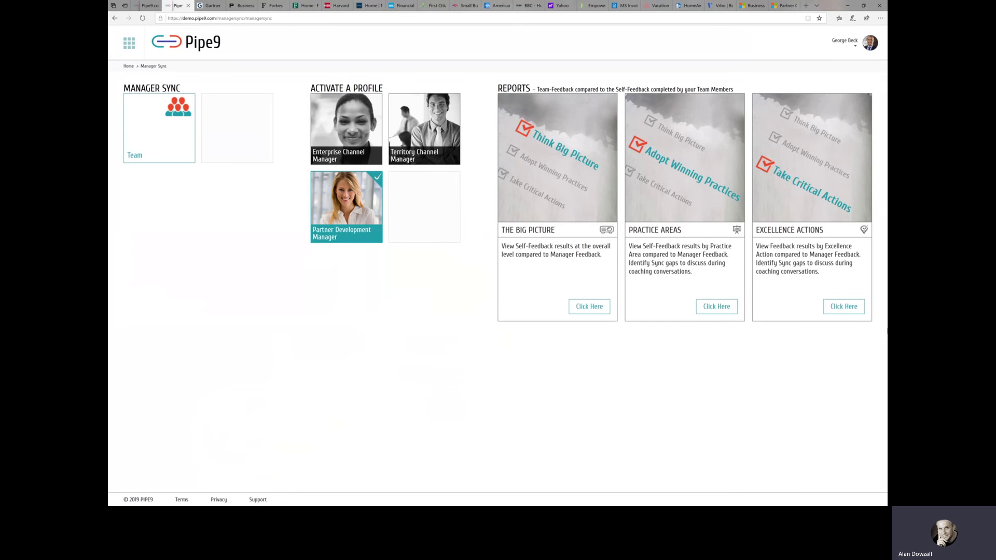
- Open the Excellence Actions report and advance to the next set of Credible Business Advisor charts
{"action": "left_click", "coordinate": [839, 311]}
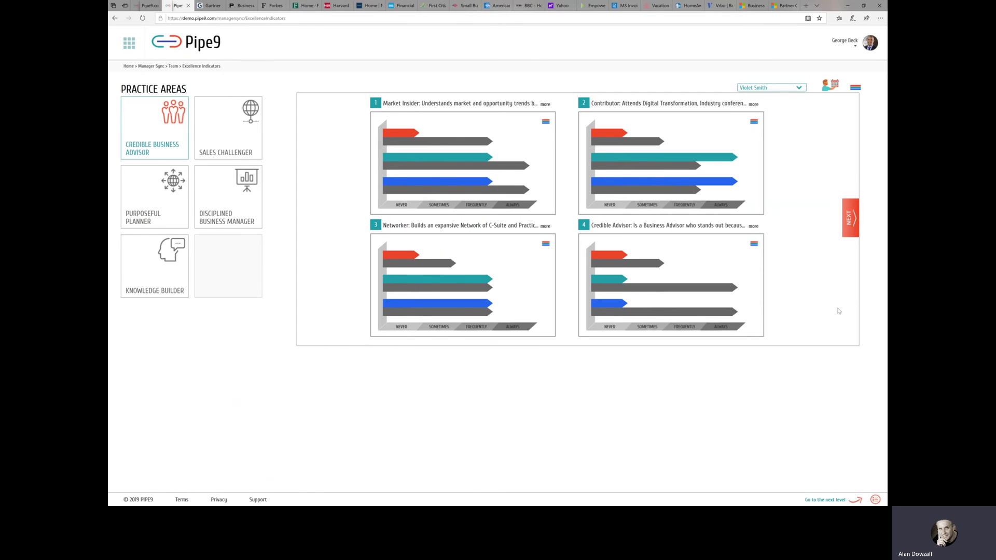
{"action": "left_click", "coordinate": [849, 216]}
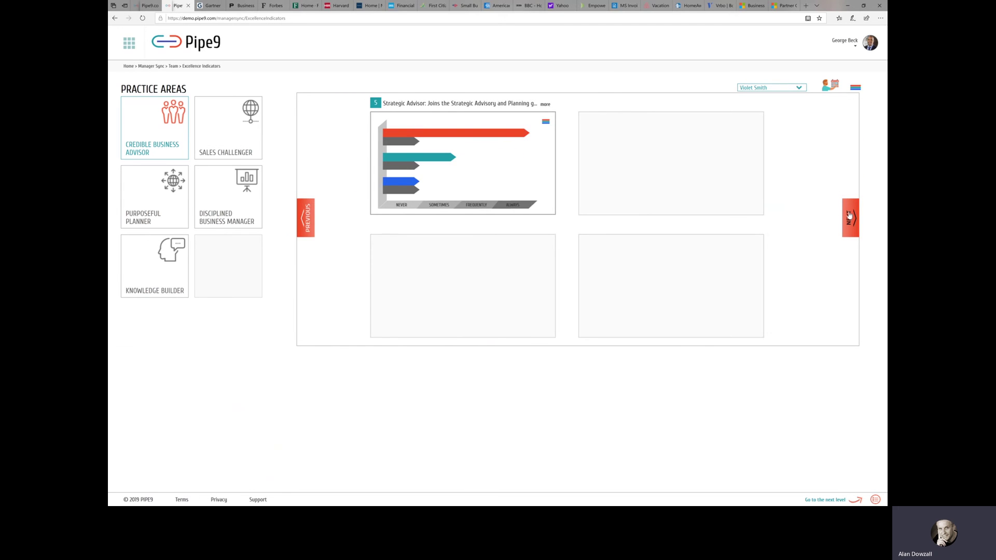
- Add ink notes circling the Strategic Advisor chart and the Credible Business Advisor tile, with an arrow from the tile to the chart
{"action": "left_click", "coordinate": [852, 18]}
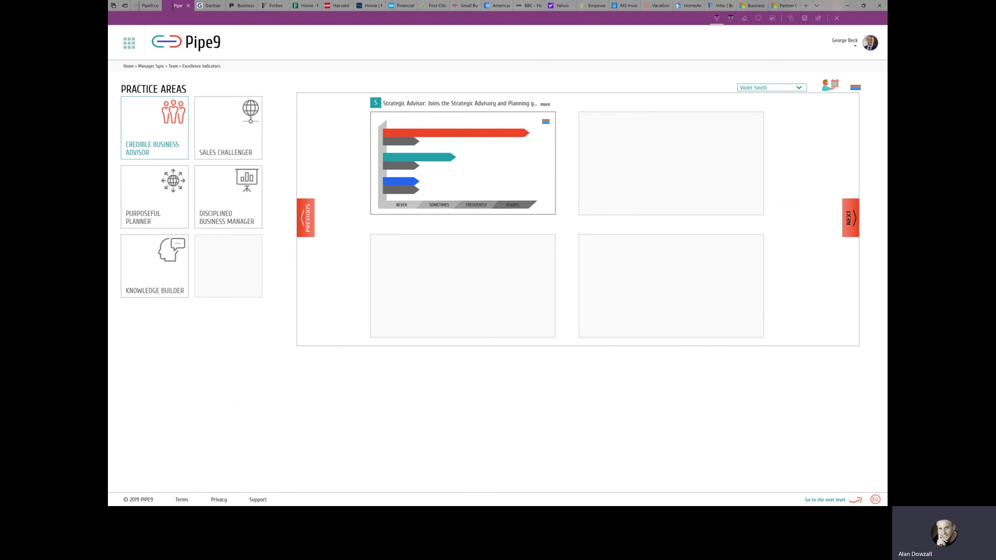
{"action": "mouse_move", "coordinate": [406, 61]}
{"action": "left_mouse_down"}
{"action": "mouse_move", "coordinate": [602, 92]}
{"action": "mouse_move", "coordinate": [443, 48]}
{"action": "left_mouse_up"}
{"action": "mouse_move", "coordinate": [162, 85]}
{"action": "left_mouse_down"}
{"action": "mouse_move", "coordinate": [110, 132]}
{"action": "mouse_move", "coordinate": [129, 72]}
{"action": "left_mouse_up"}
{"action": "mouse_move", "coordinate": [196, 85]}
{"action": "left_mouse_down"}
{"action": "mouse_move", "coordinate": [291, 74]}
{"action": "mouse_move", "coordinate": [335, 102]}
{"action": "mouse_move", "coordinate": [345, 69]}
{"action": "left_mouse_up"}
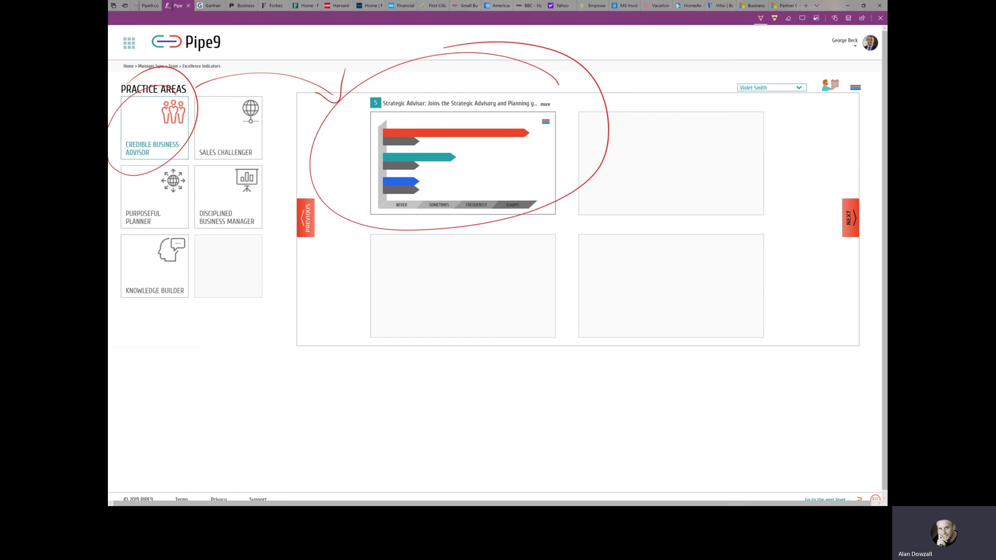
- Draw an arrow along the Strategic Advisor title and circle the red bar beneath it
{"action": "left_click_drag", "start_coordinate": [407, 107], "coordinate": [531, 106]}
{"action": "mouse_move", "coordinate": [532, 127]}
{"action": "left_mouse_down"}
{"action": "mouse_move", "coordinate": [442, 119]}
{"action": "mouse_move", "coordinate": [549, 131]}
{"action": "mouse_move", "coordinate": [412, 117]}
{"action": "left_mouse_up"}
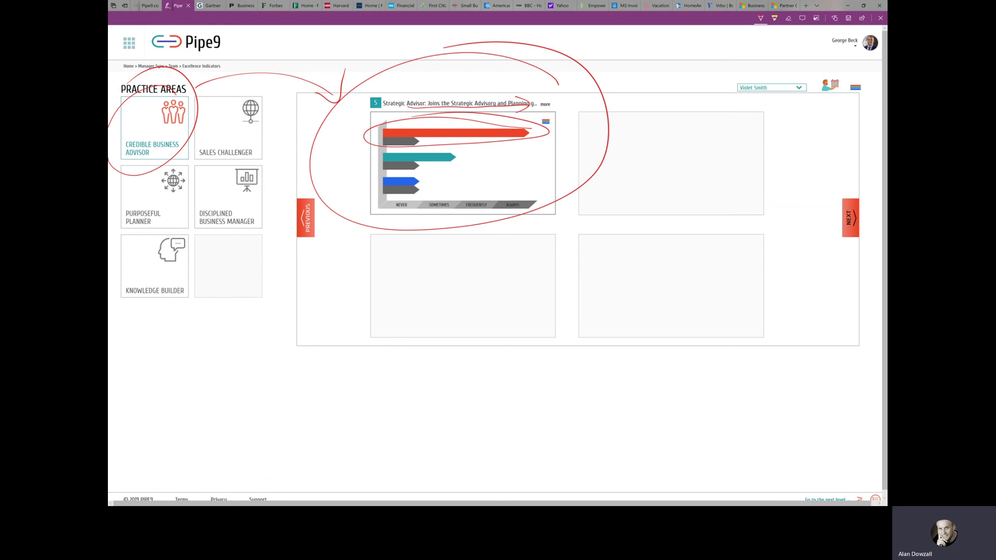
{"action": "mouse_move", "coordinate": [524, 136]}
{"action": "left_mouse_down"}
{"action": "mouse_move", "coordinate": [564, 138]}
{"action": "mouse_move", "coordinate": [560, 149]}
{"action": "mouse_move", "coordinate": [588, 136]}
{"action": "left_mouse_up"}
- Undo all the ink strokes on the Excellence Indicators page
{"action": "key", "text": "ctrl+z"}
{"action": "key", "text": "ctrl+z"}
{"action": "key", "text": "ctrl+z"}
{"action": "key", "text": "ctrl+z"}
{"action": "key", "text": "ctrl+z"}
{"action": "key", "text": "ctrl+z"}
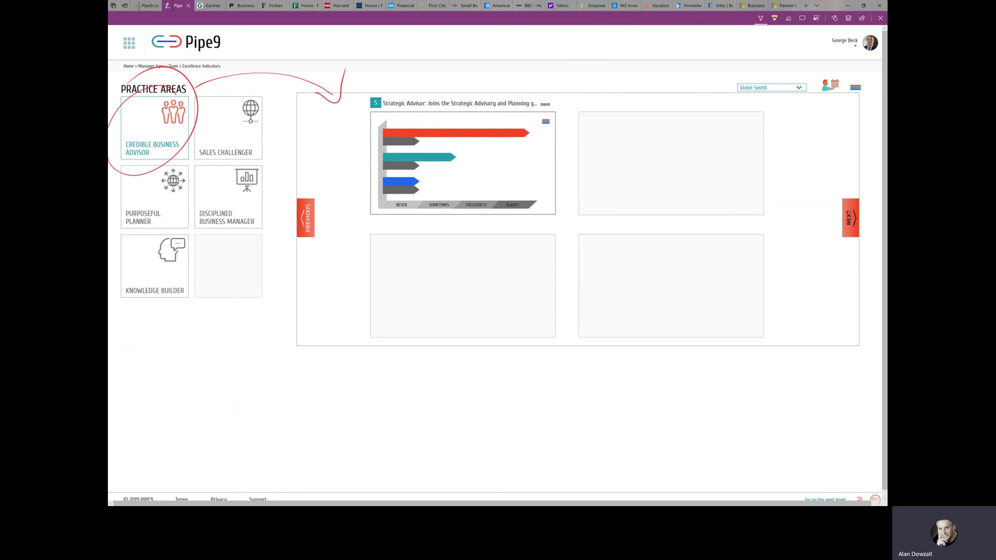
{"action": "key", "text": "ctrl+z"}
{"action": "key", "text": "ctrl+z"}
- Circle the topmost pair of bars in the Strategic Advisor chart and draw lines out to handwritten labels beside it
{"action": "mouse_move", "coordinate": [537, 119]}
{"action": "left_mouse_down"}
{"action": "mouse_move", "coordinate": [436, 111]}
{"action": "mouse_move", "coordinate": [565, 136]}
{"action": "mouse_move", "coordinate": [639, 127]}
{"action": "left_mouse_up"}
{"action": "left_click_drag", "start_coordinate": [528, 136], "coordinate": [576, 150]}
{"action": "mouse_move", "coordinate": [581, 150]}
{"action": "left_mouse_down"}
{"action": "mouse_move", "coordinate": [631, 152]}
{"action": "mouse_move", "coordinate": [624, 161]}
{"action": "left_mouse_up"}
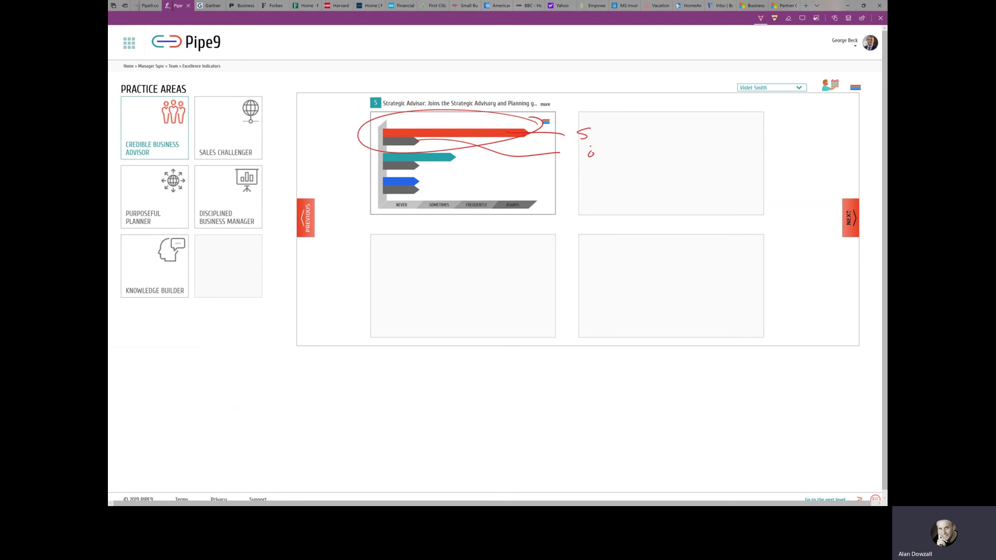
- Circle the topmost pair of bars, draw arrows from the bars down to Always and Never, and clear these marks
{"action": "mouse_move", "coordinate": [530, 124]}
{"action": "left_mouse_down"}
{"action": "mouse_move", "coordinate": [408, 119]}
{"action": "mouse_move", "coordinate": [568, 136]}
{"action": "mouse_move", "coordinate": [423, 128]}
{"action": "left_mouse_up"}
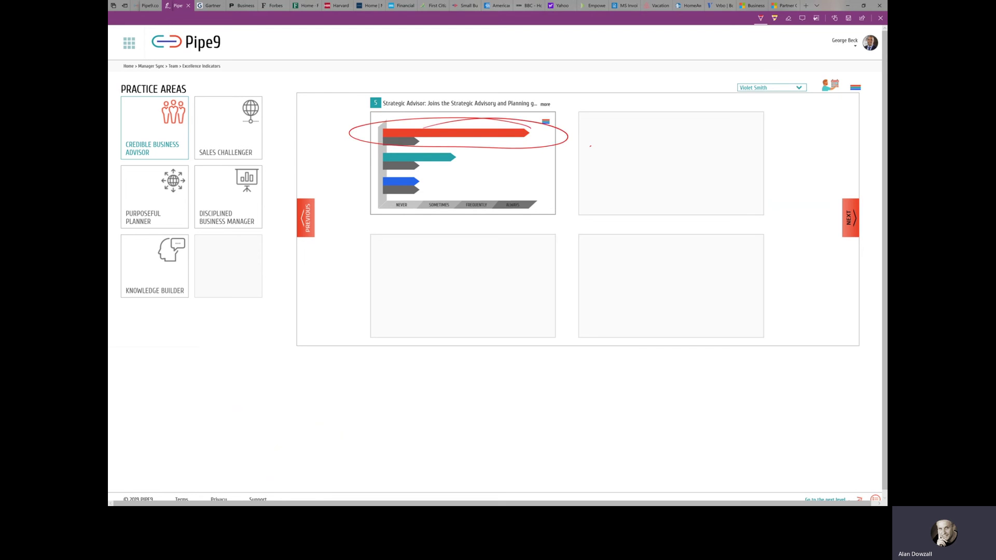
{"action": "mouse_move", "coordinate": [531, 149]}
{"action": "left_mouse_down"}
{"action": "mouse_move", "coordinate": [521, 197]}
{"action": "mouse_move", "coordinate": [530, 188]}
{"action": "left_mouse_up"}
{"action": "mouse_move", "coordinate": [405, 145]}
{"action": "left_mouse_down"}
{"action": "mouse_move", "coordinate": [396, 210]}
{"action": "mouse_move", "coordinate": [407, 194]}
{"action": "left_mouse_up"}
{"action": "mouse_move", "coordinate": [411, 169]}
{"action": "left_mouse_down"}
{"action": "mouse_move", "coordinate": [421, 166]}
{"action": "mouse_move", "coordinate": [429, 184]}
{"action": "left_mouse_up"}
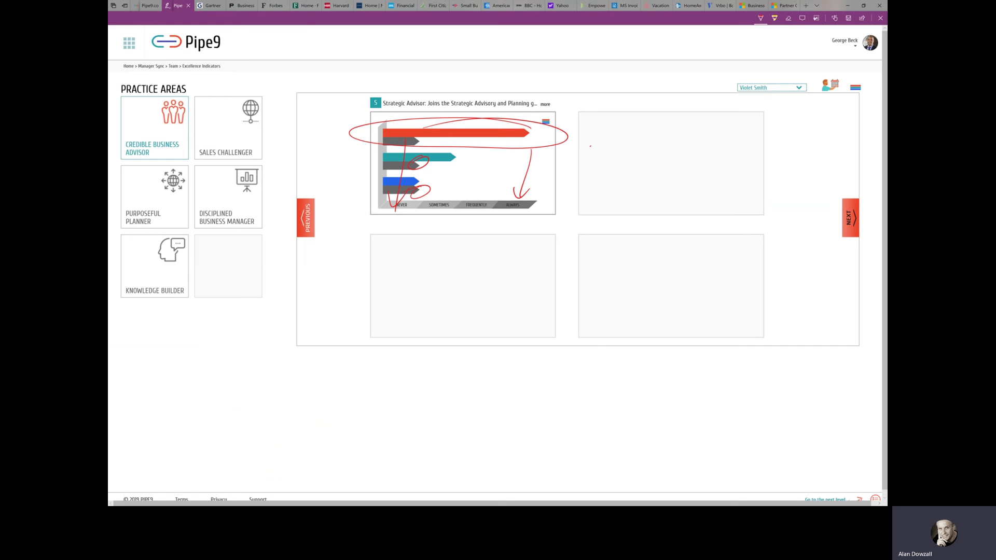
{"action": "left_click", "coordinate": [405, 147]}
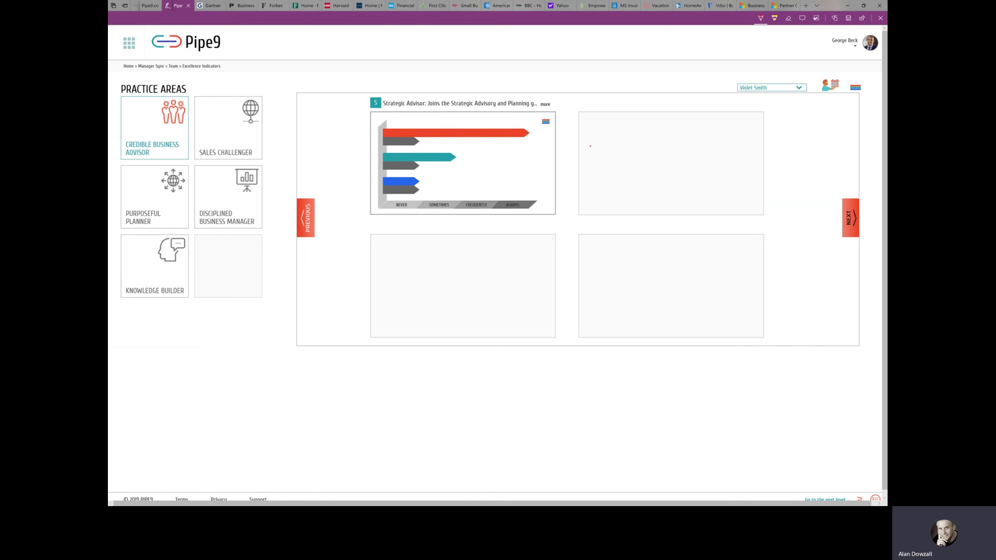
- Tick and circle the Strategic Advisor chart, with an arrow leading to a handwritten, underlined and ticked "Coaching" beside it
{"action": "left_click_drag", "start_coordinate": [480, 154], "coordinate": [573, 102]}
{"action": "mouse_move", "coordinate": [522, 169]}
{"action": "left_mouse_down"}
{"action": "mouse_move", "coordinate": [636, 164]}
{"action": "mouse_move", "coordinate": [602, 196]}
{"action": "left_mouse_up"}
{"action": "mouse_move", "coordinate": [695, 138]}
{"action": "left_mouse_down"}
{"action": "mouse_move", "coordinate": [699, 155]}
{"action": "mouse_move", "coordinate": [760, 150]}
{"action": "mouse_move", "coordinate": [778, 186]}
{"action": "mouse_move", "coordinate": [791, 166]}
{"action": "left_mouse_up"}
{"action": "mouse_move", "coordinate": [659, 200]}
{"action": "left_mouse_down"}
{"action": "mouse_move", "coordinate": [672, 197]}
{"action": "mouse_move", "coordinate": [718, 233]}
{"action": "left_mouse_up"}
{"action": "left_click_drag", "start_coordinate": [793, 136], "coordinate": [849, 125]}
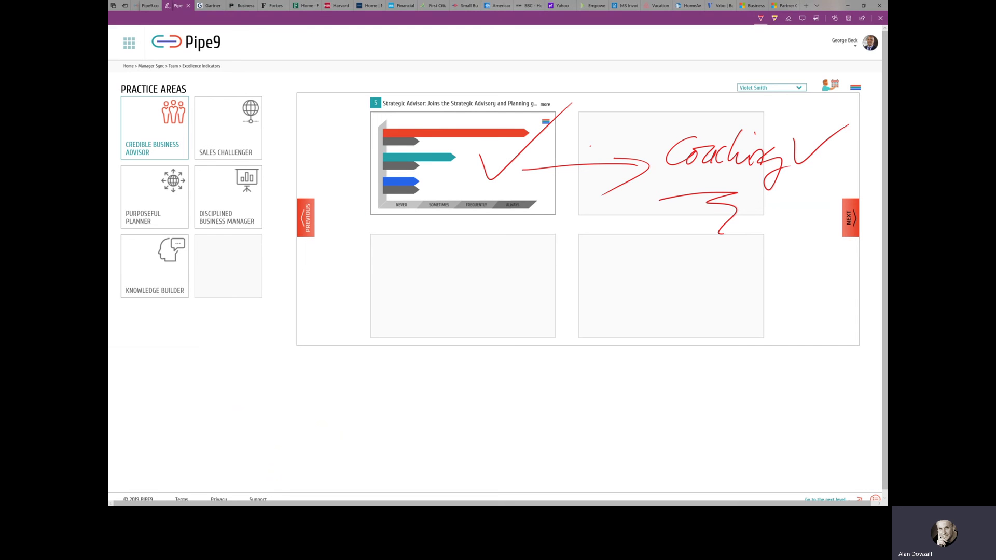
{"action": "mouse_move", "coordinate": [590, 110]}
{"action": "left_mouse_down"}
{"action": "mouse_move", "coordinate": [550, 72]}
{"action": "mouse_move", "coordinate": [591, 177]}
{"action": "mouse_move", "coordinate": [380, 97]}
{"action": "left_mouse_up"}
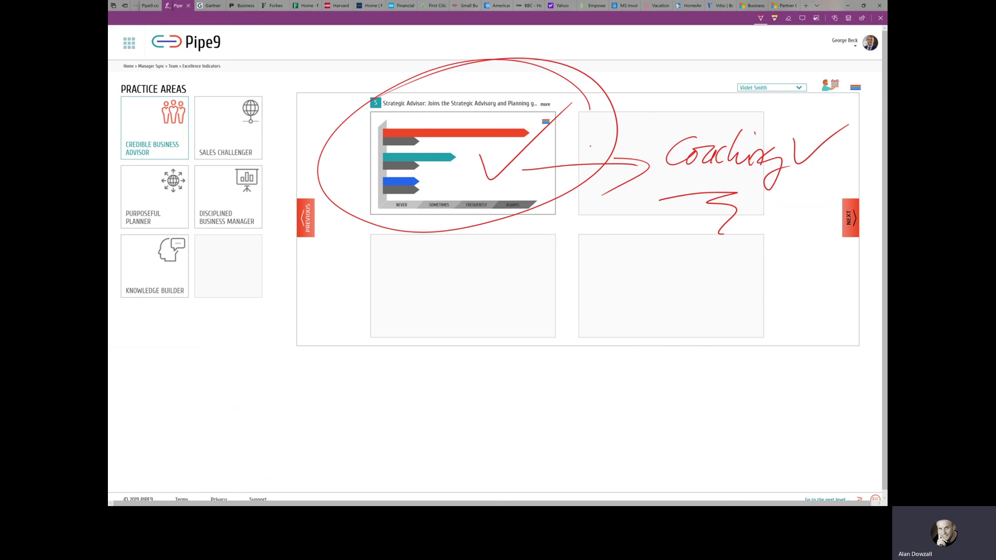